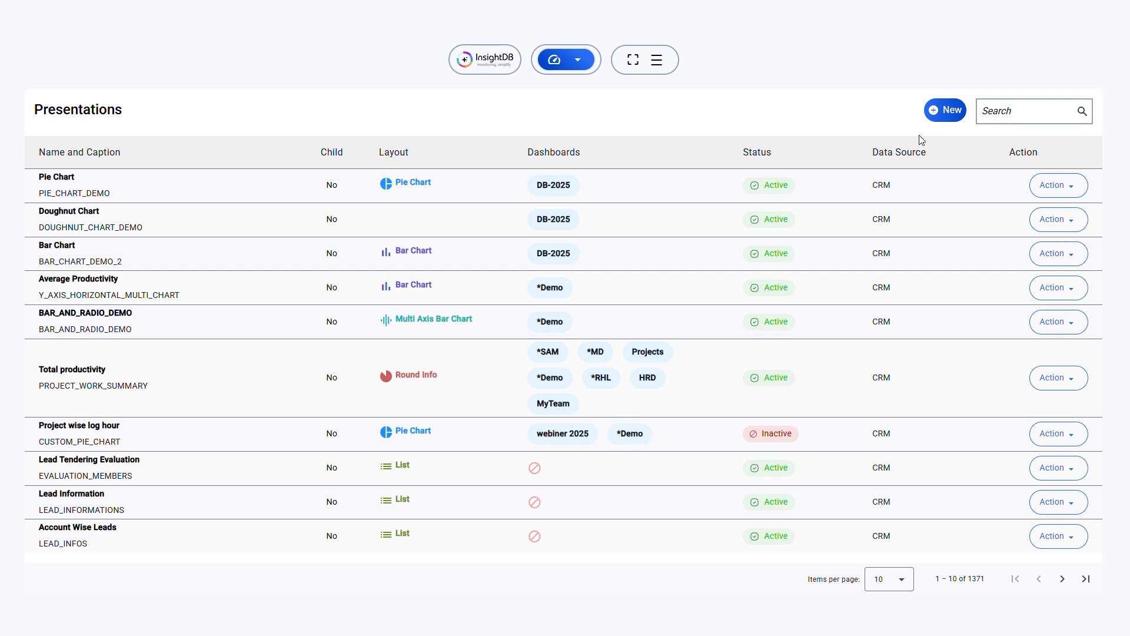
- Start a new presentation named MALE_FEMALE_RATIO_2 with the caption Male Female Ratio
click(944, 115)
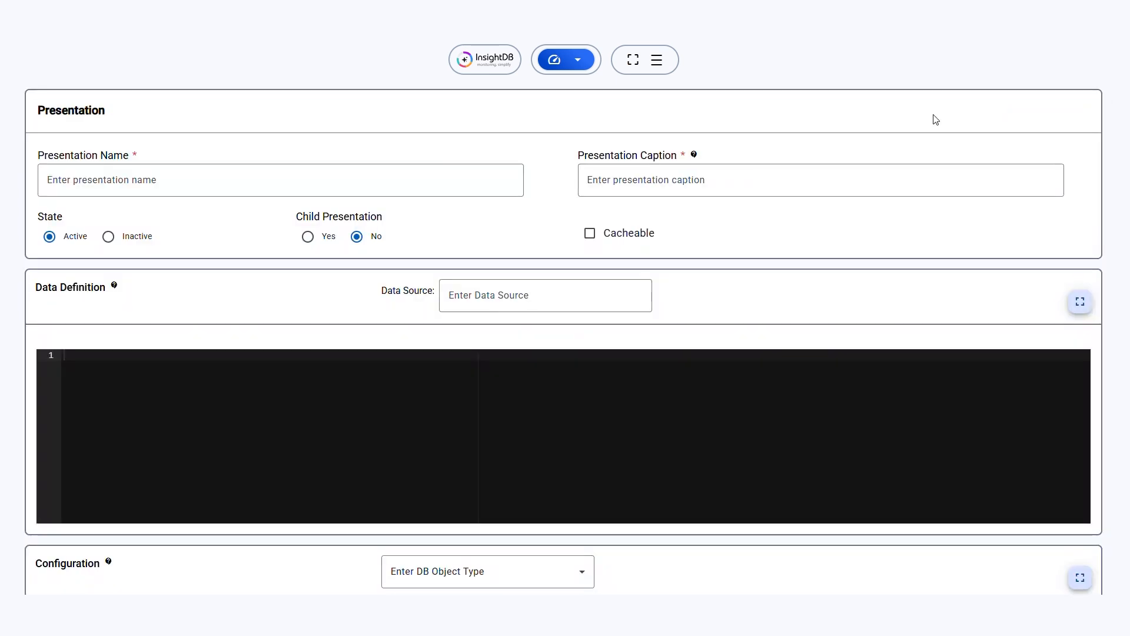
click(122, 185)
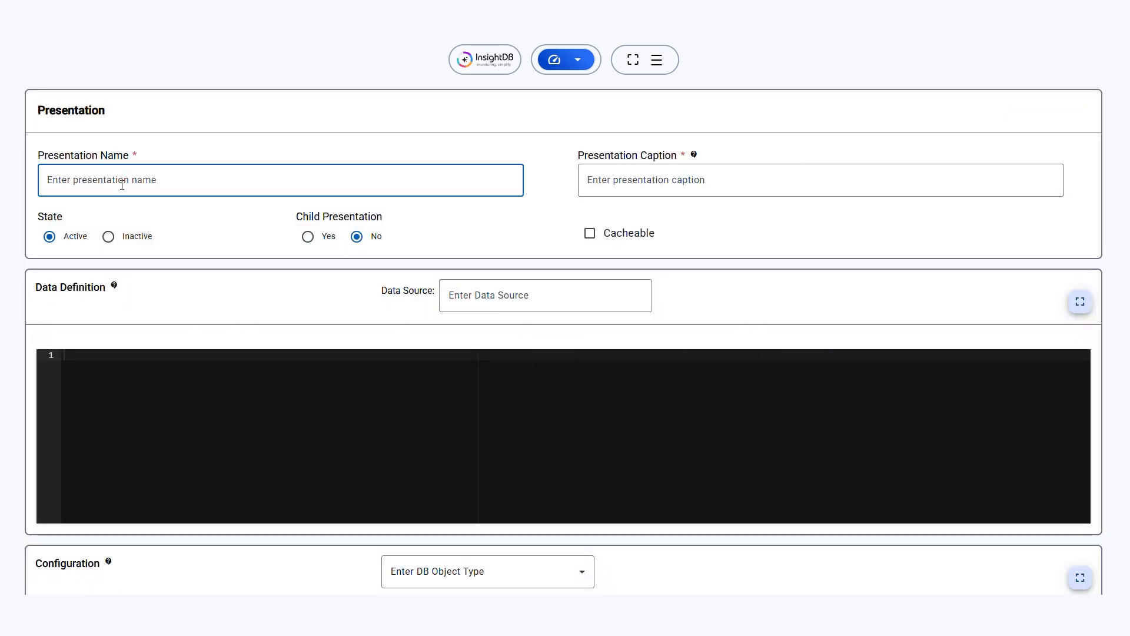
text(MALE_)
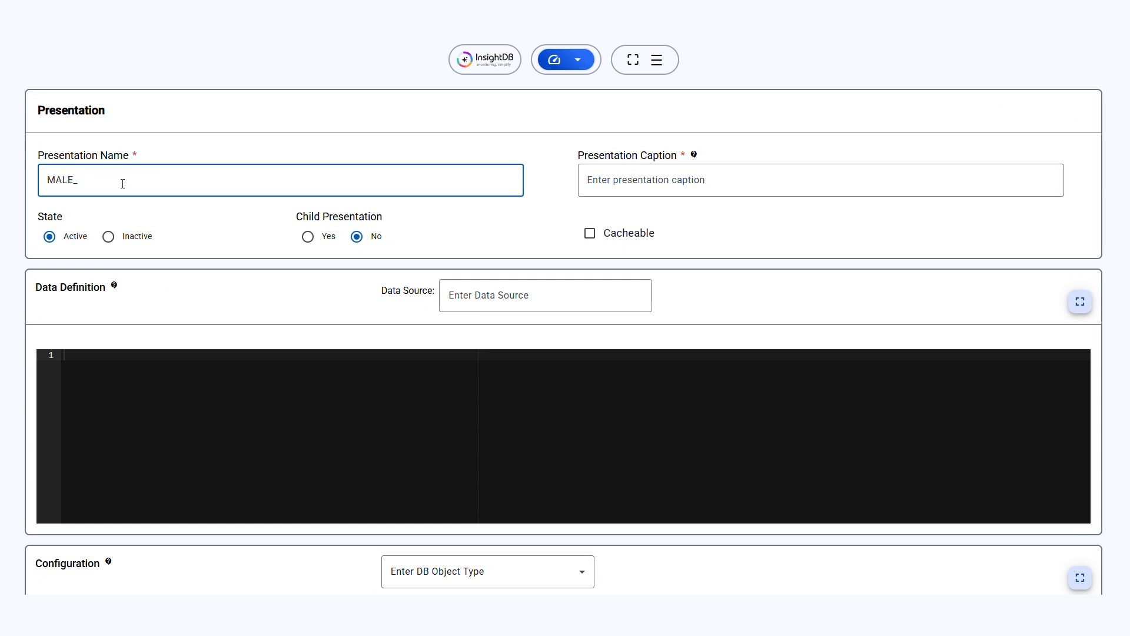
text(FEMALE_RATIO)
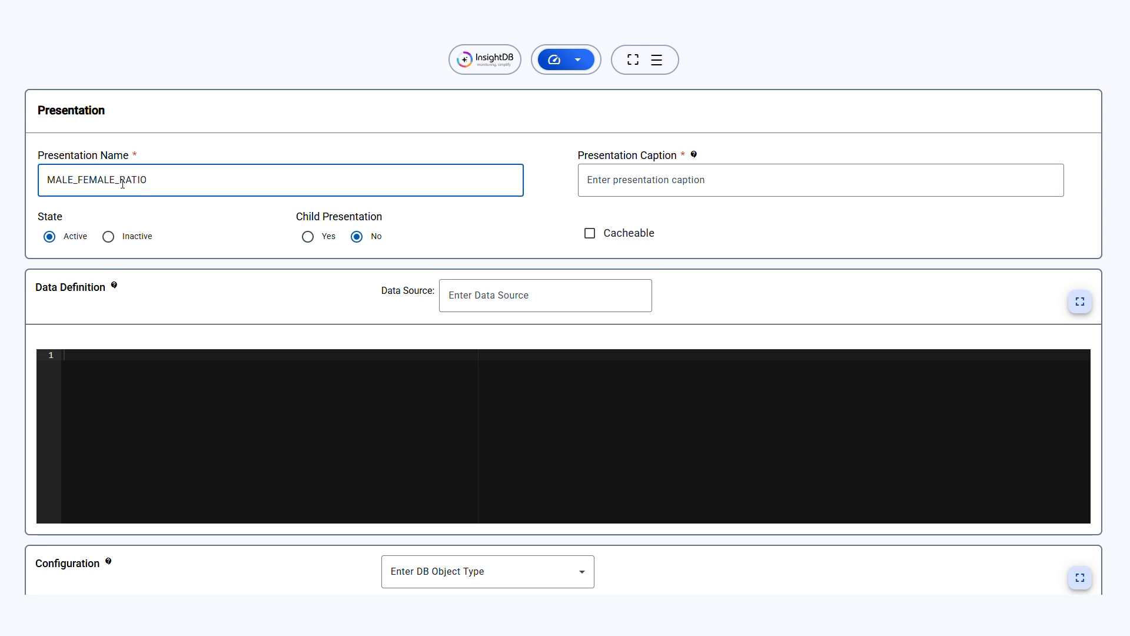
text(_2)
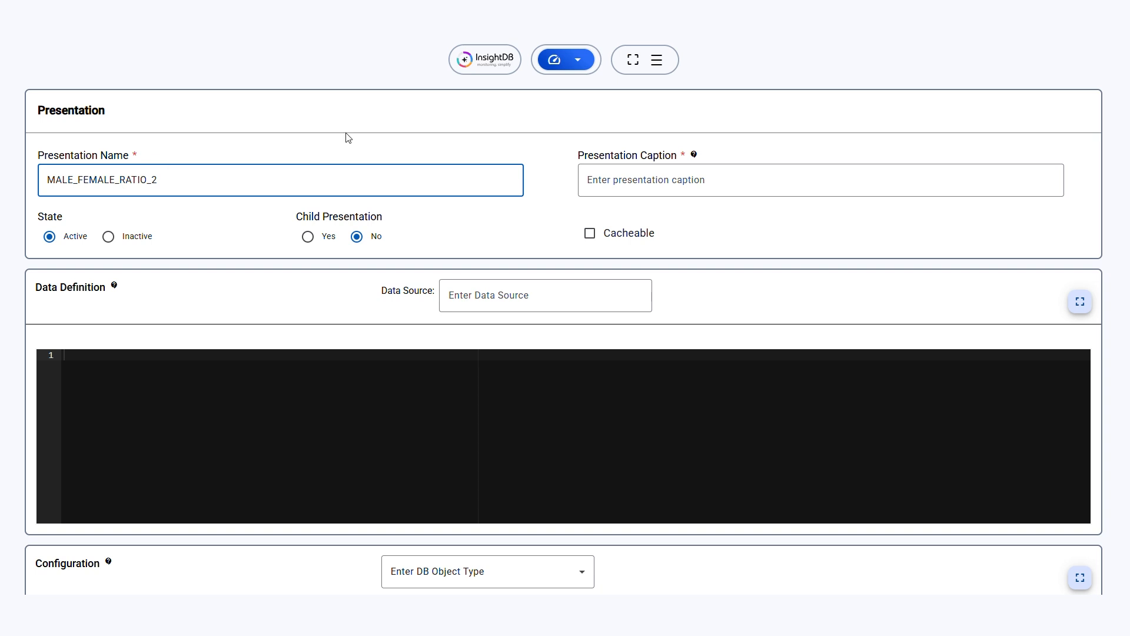
key(alt+Tab)
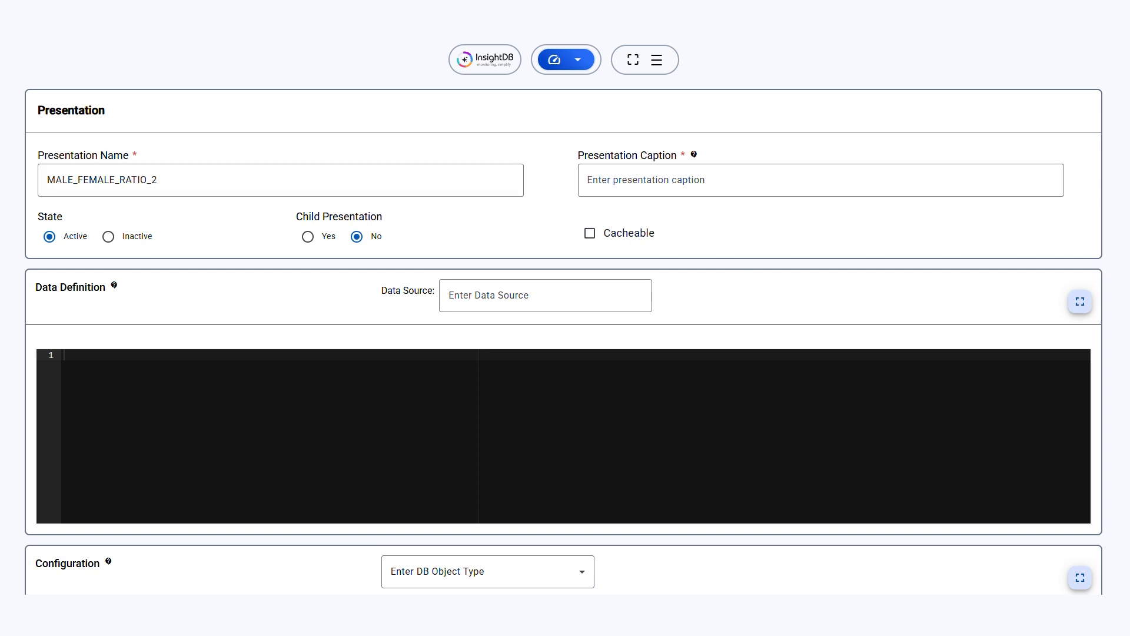
click(595, 176)
text(Male Female Ratio)
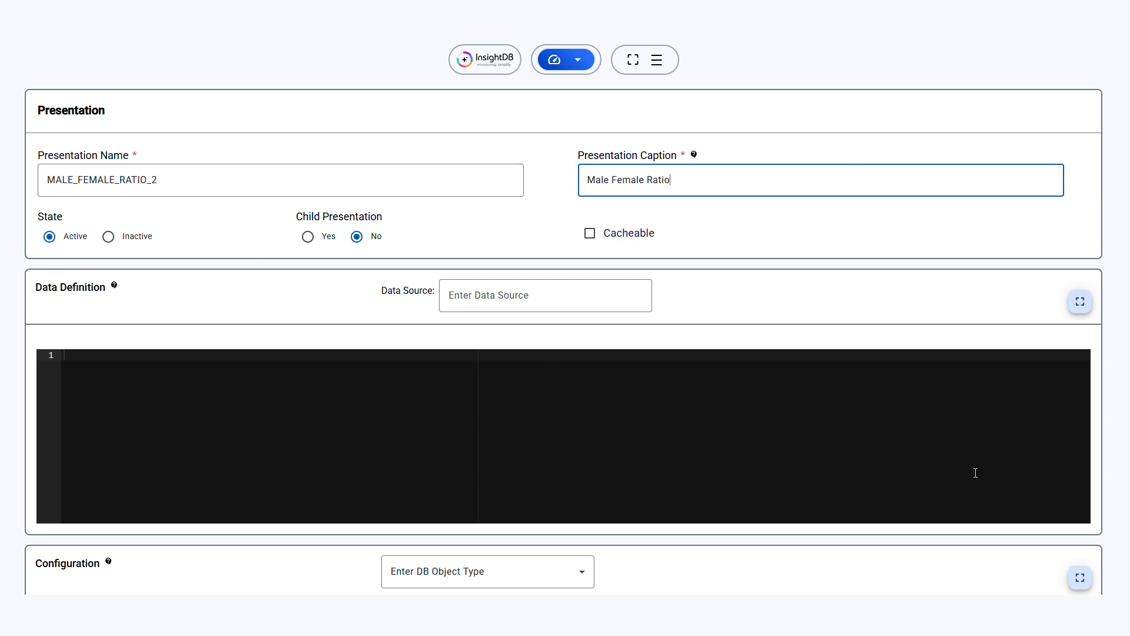
- Set the data source to CRM and define a UNION ALL query from DUAL with VALUE, percentage and name: 170, 85, Male; 30, 15, Female
click(473, 297)
text(crm)
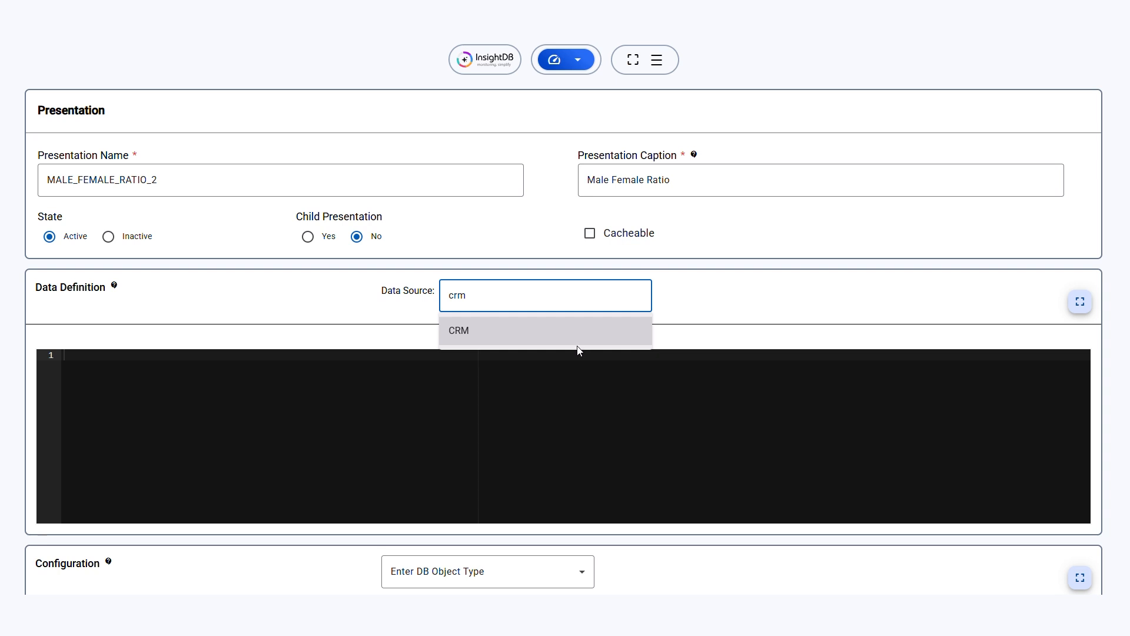
click(535, 330)
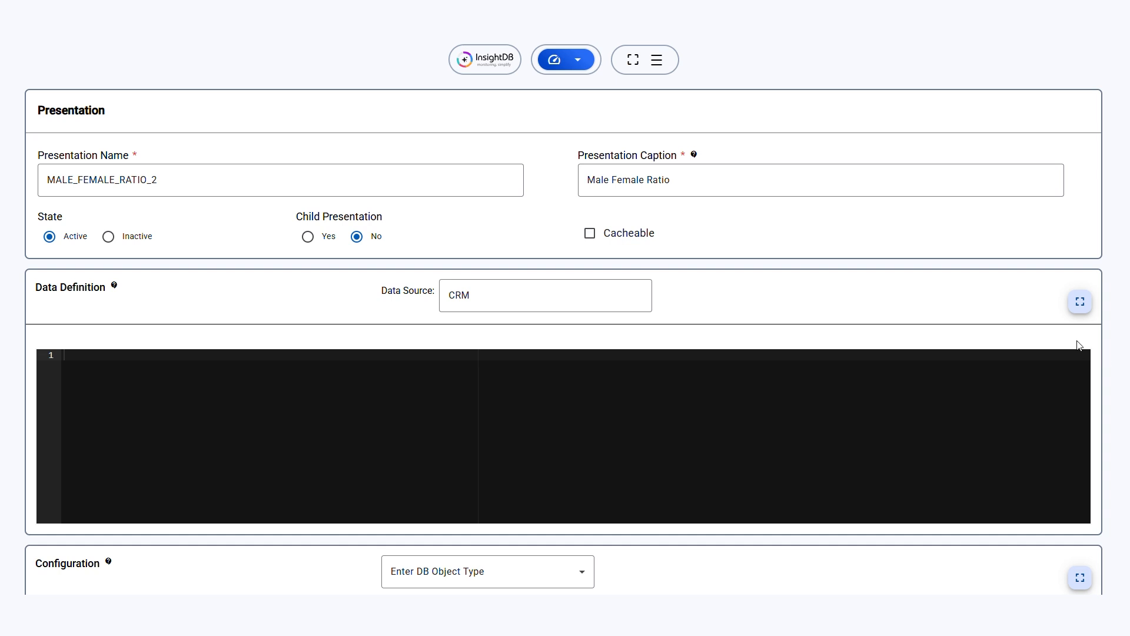
text(SELECT "170" AS VALUE, "85" AS percentage, "Male" AS name  FROM DUAL UNION ALL SELECT "30" AS VALUE, "15" AS percentage, "Female" AS name  FROM DUAL)
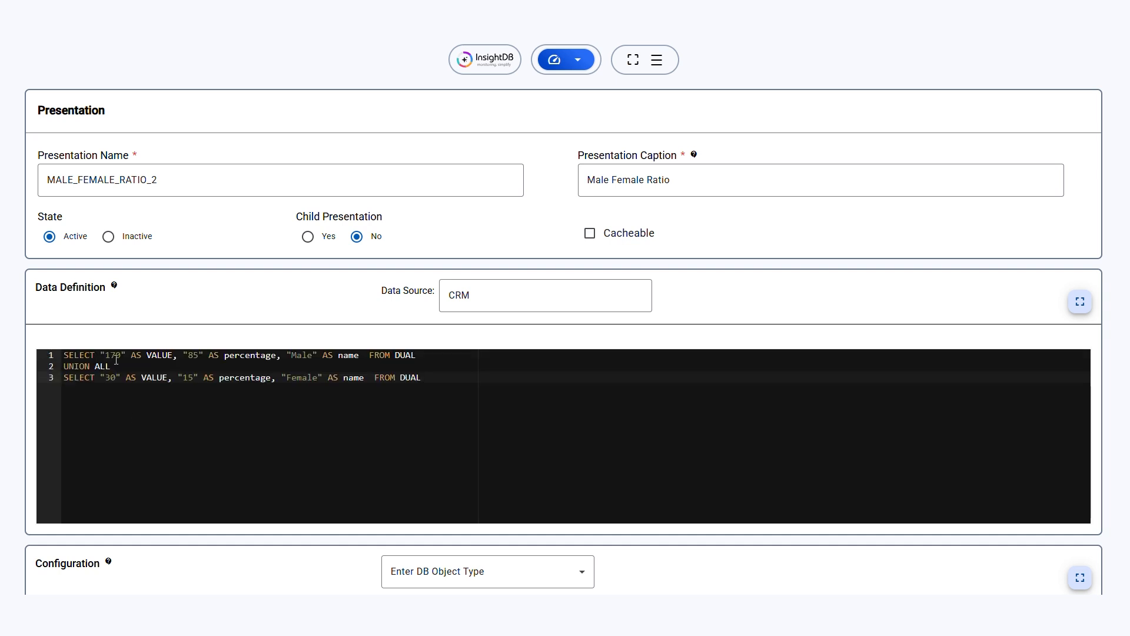
double_click(303, 355)
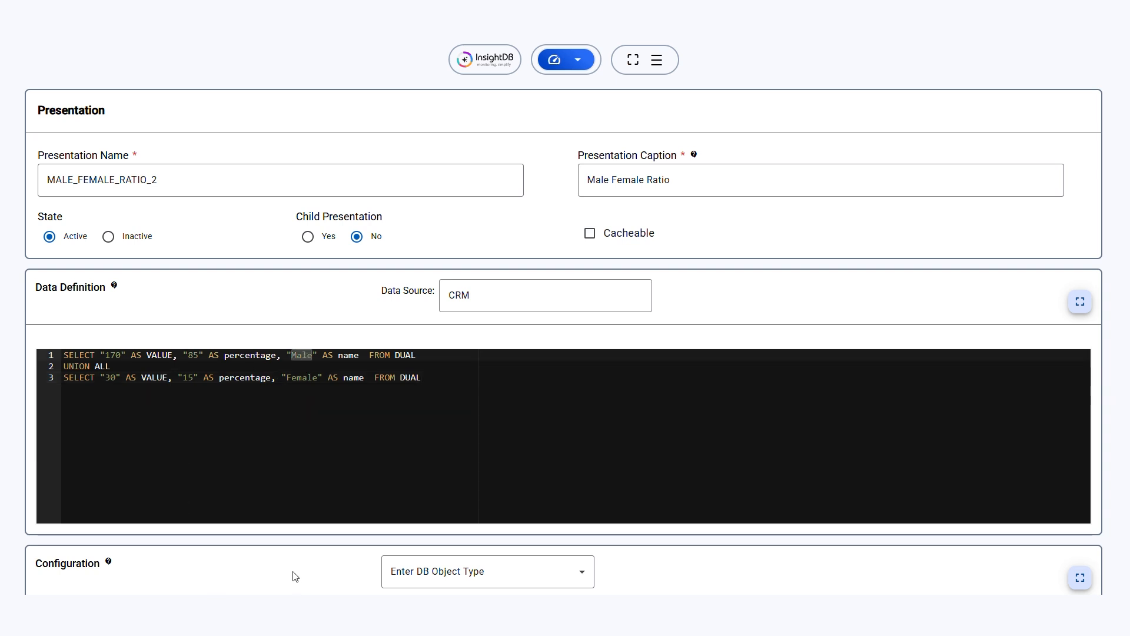
double_click(301, 377)
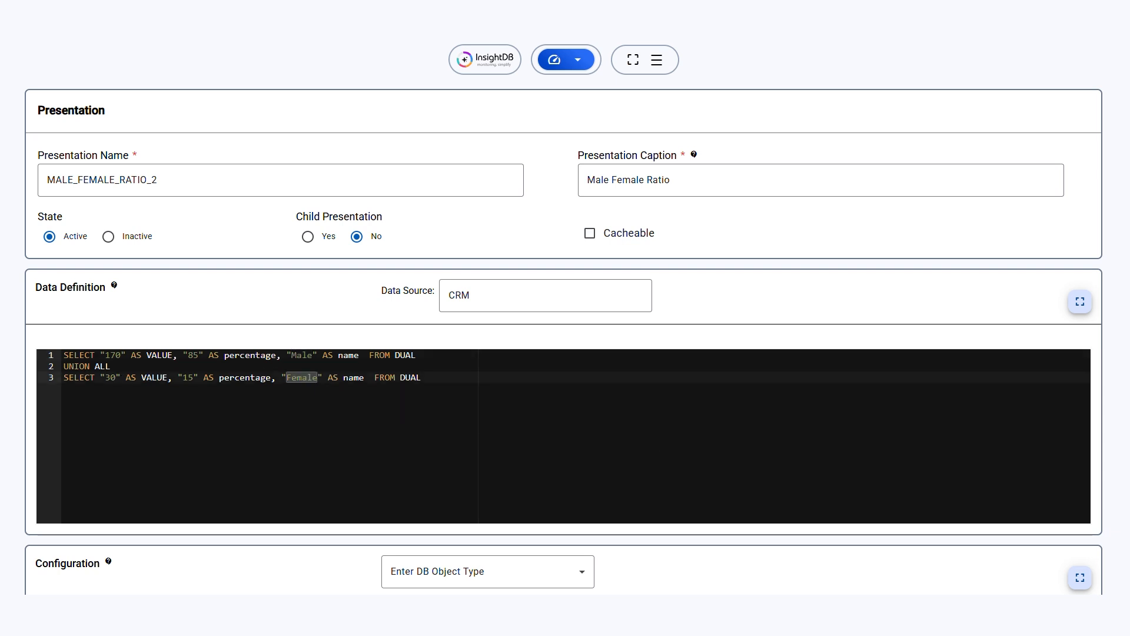
- Choose Doughnut Chart as the DB object type in the presentation's configuration
scroll(396, 411, down, 3)
click(490, 393)
scroll(467, 478, down, 4)
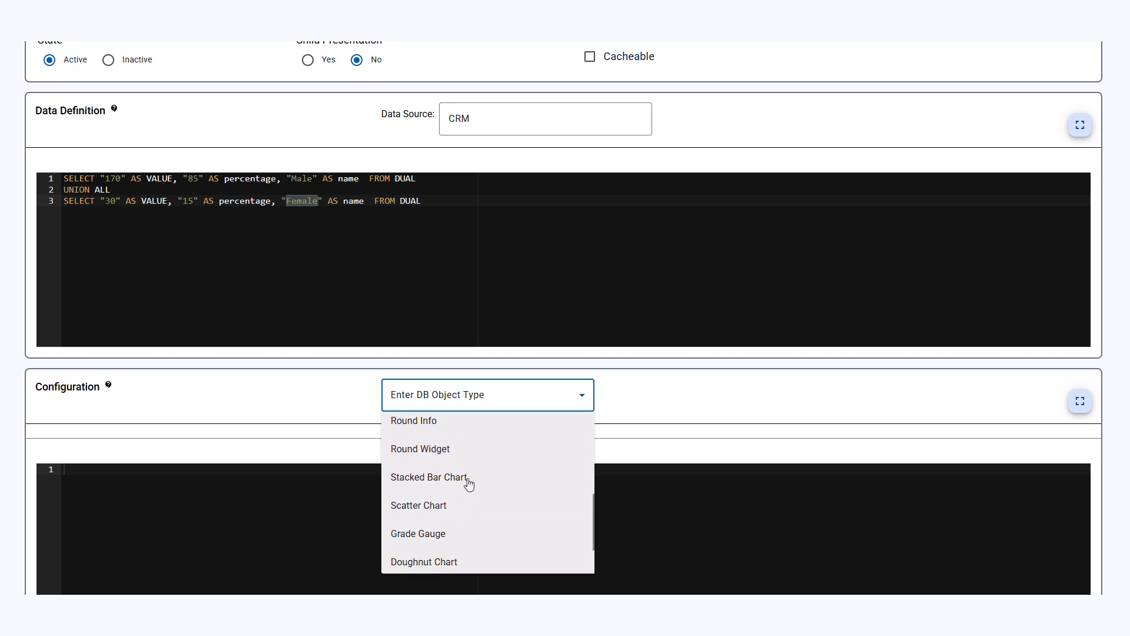
click(465, 560)
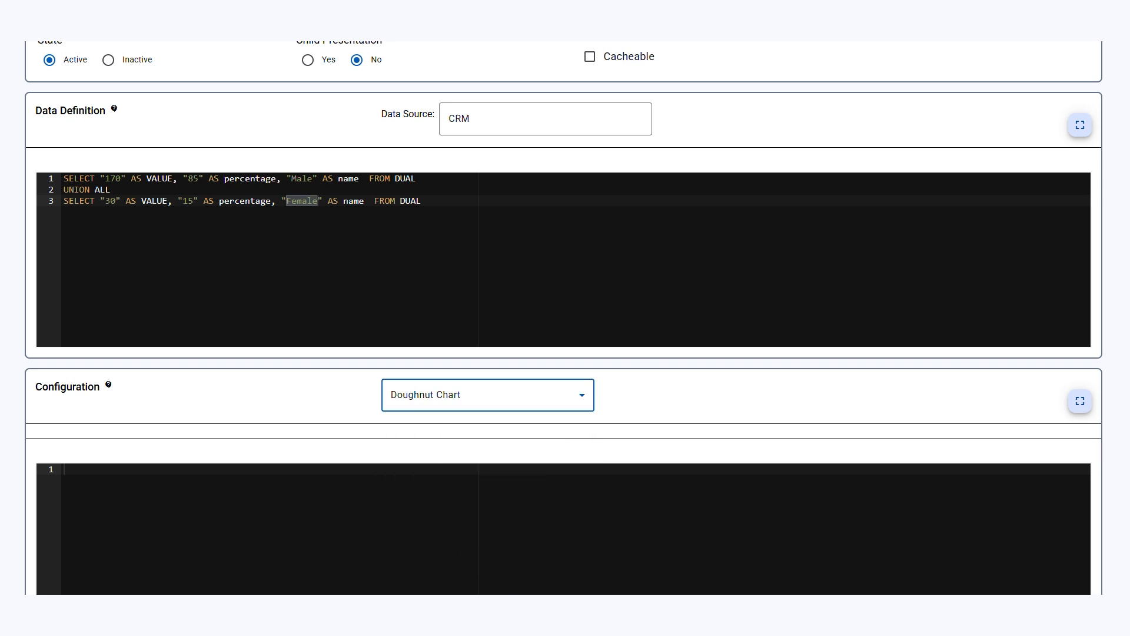
click(1105, 417)
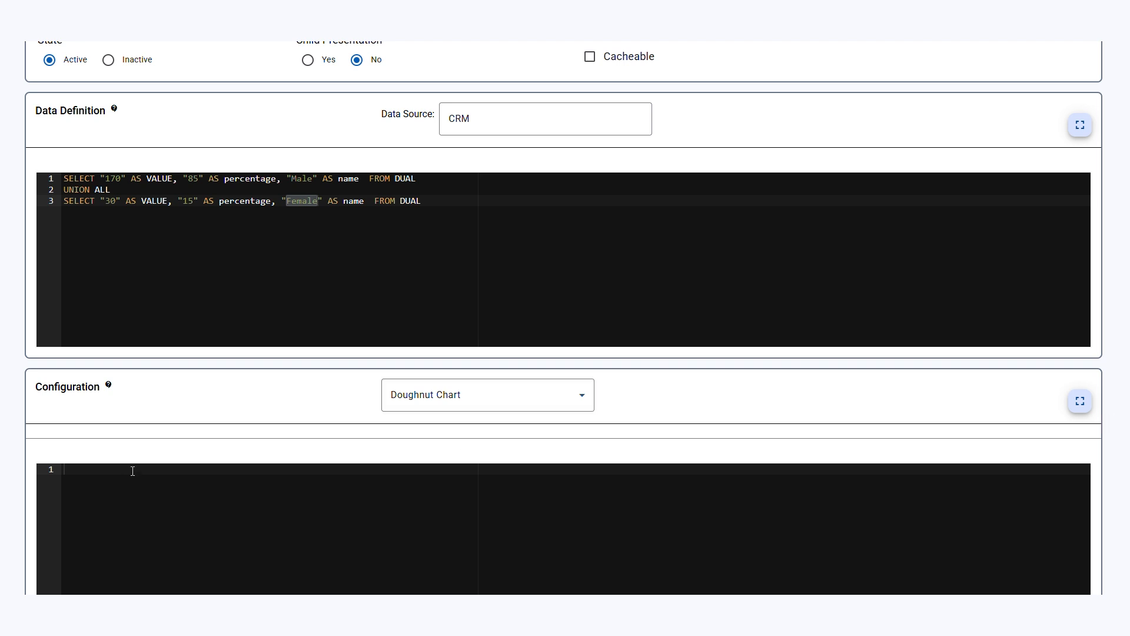
- Enter the configuration JSON { "type": "custom" } and save the presentation
text({     "type": "custom" })
scroll(144, 410, down, 1)
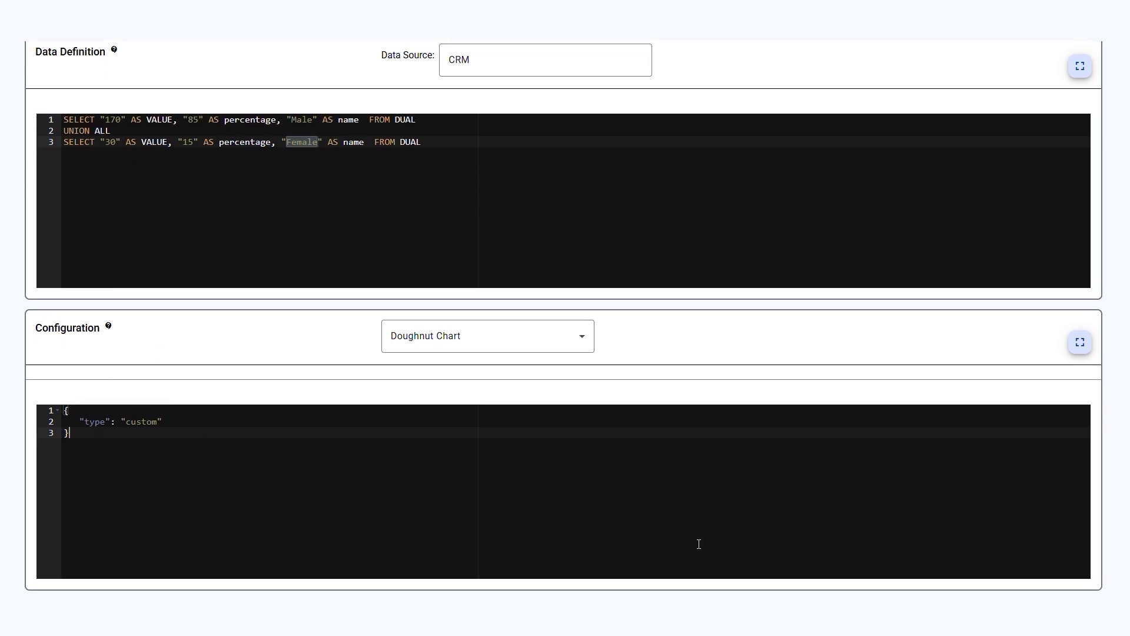
scroll(698, 544, down, 1)
click(589, 548)
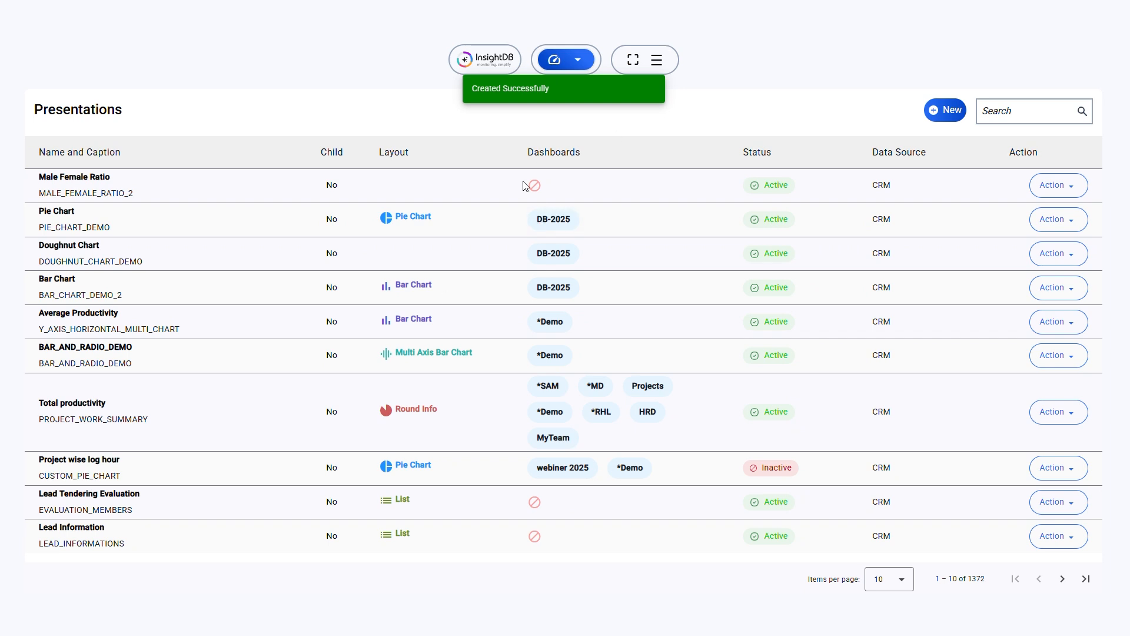
- Open the details of the Male Female Ratio presentation and assign it to the DB-2025 dashboard
click(1049, 186)
click(1047, 217)
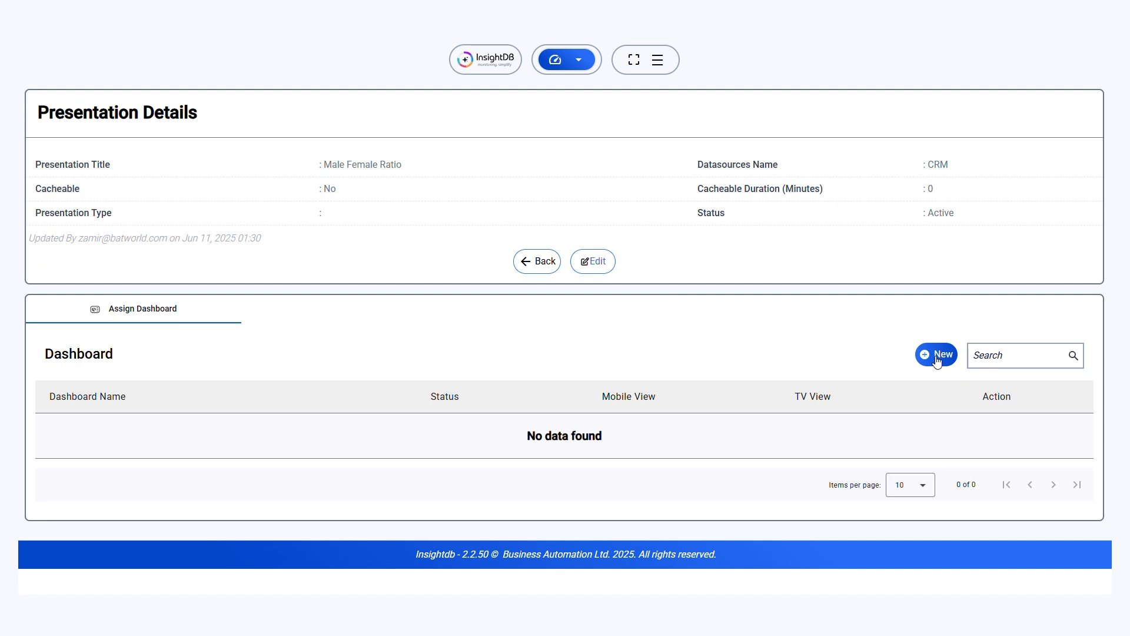
click(938, 361)
click(668, 271)
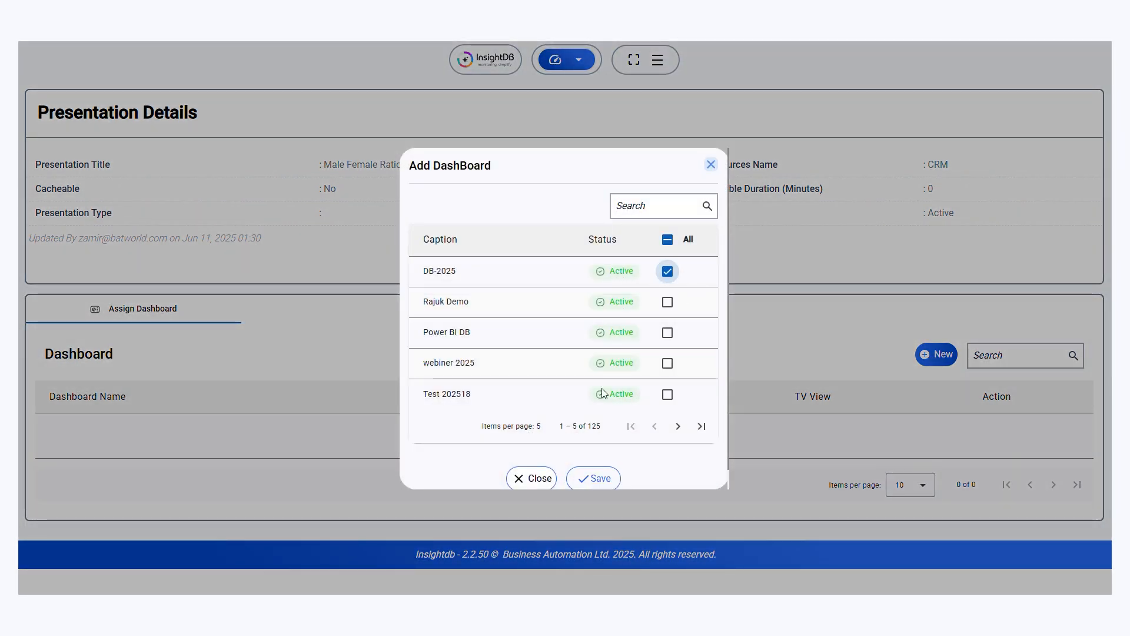
click(594, 474)
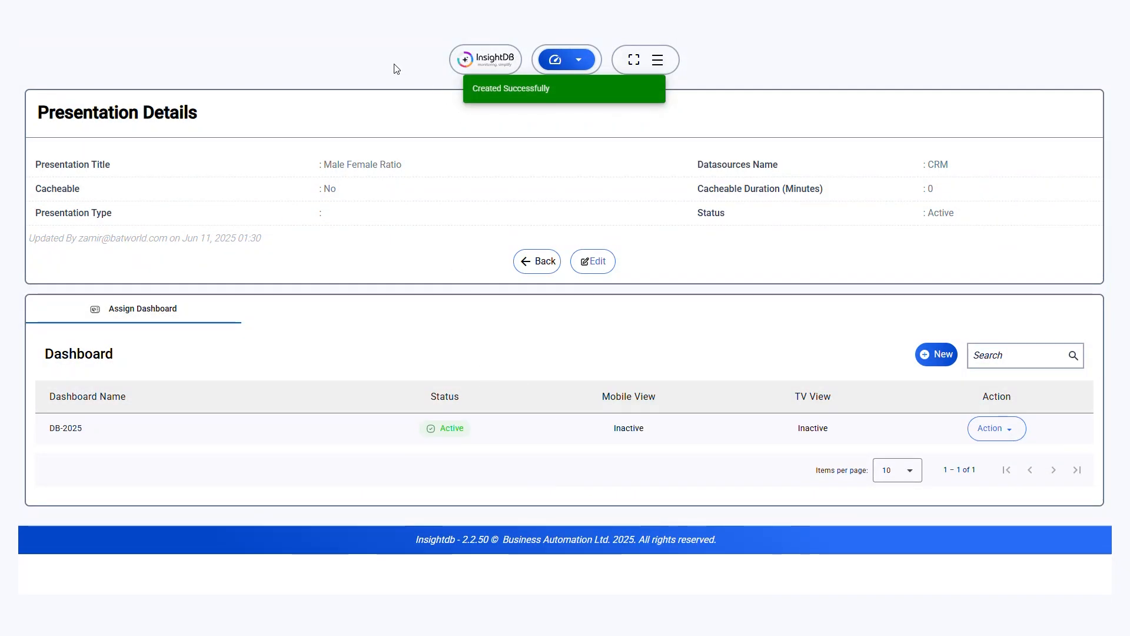
- Switch to the DB-2025 dashboard, reload it and examine the segments and labels of the Male Female Ratio chart
click(182, 13)
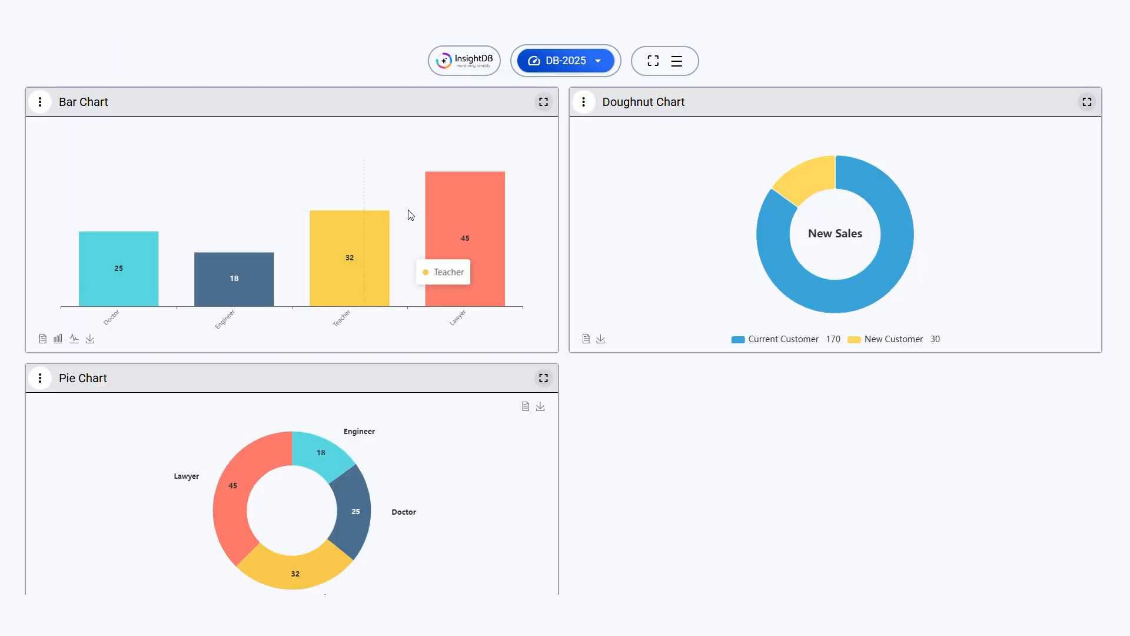
click(62, 30)
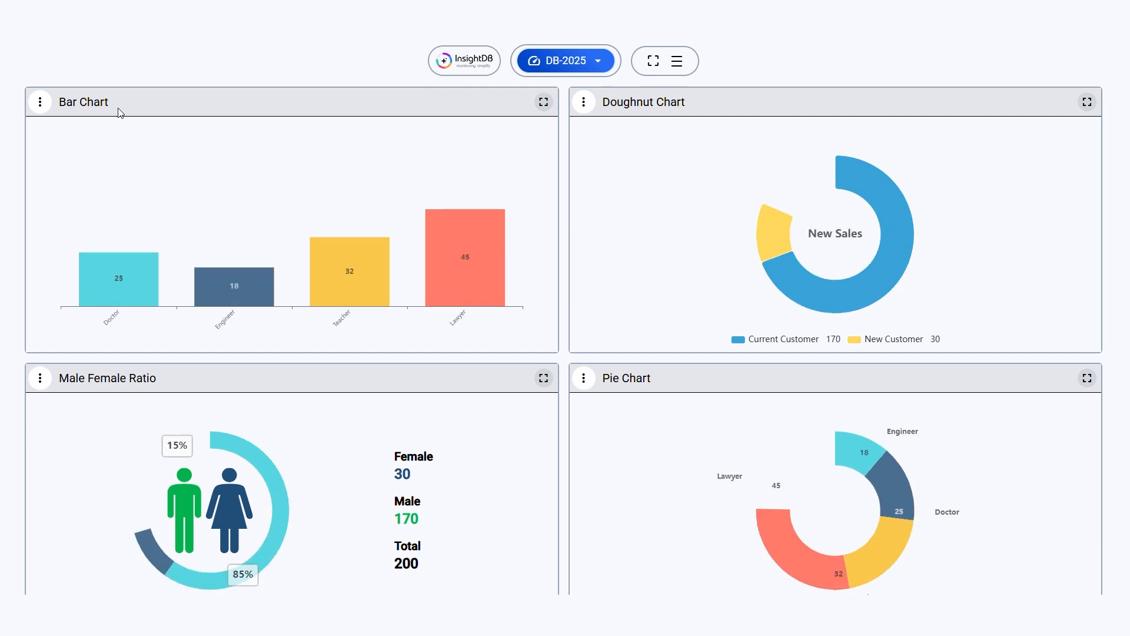
scroll(191, 286, down, 2)
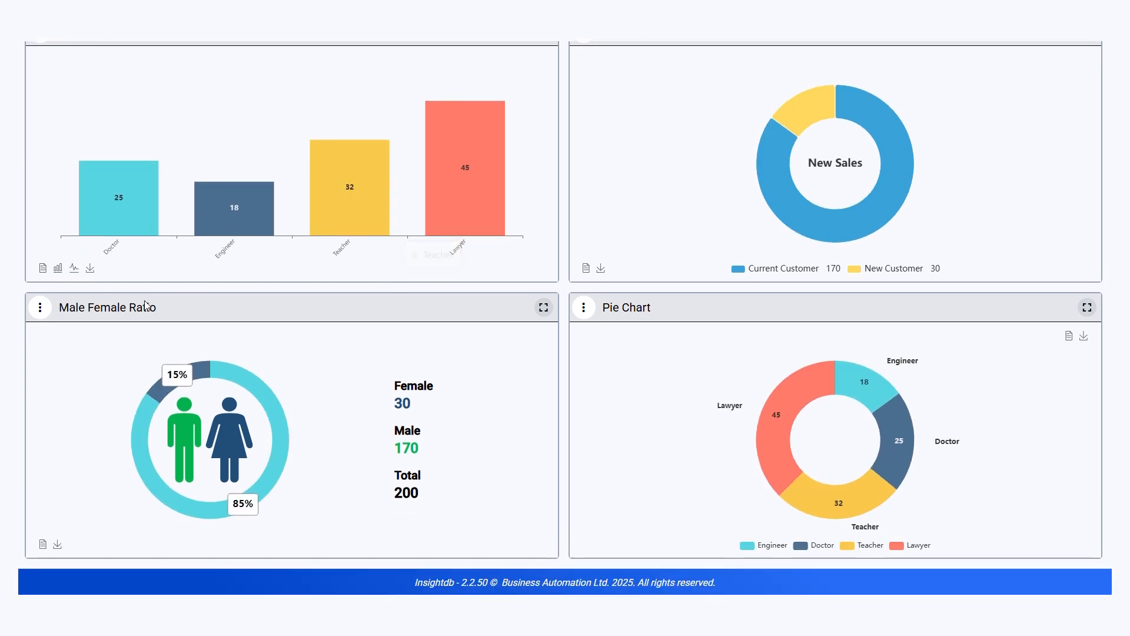
mouse_move(164, 486)
mouse_move(242, 510)
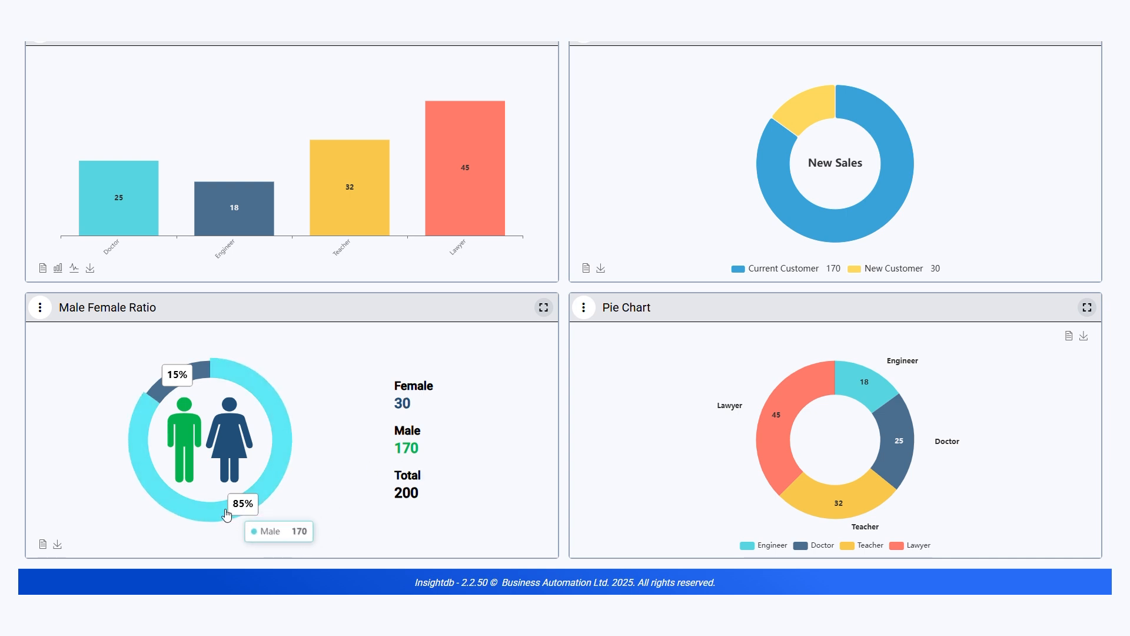
mouse_move(175, 377)
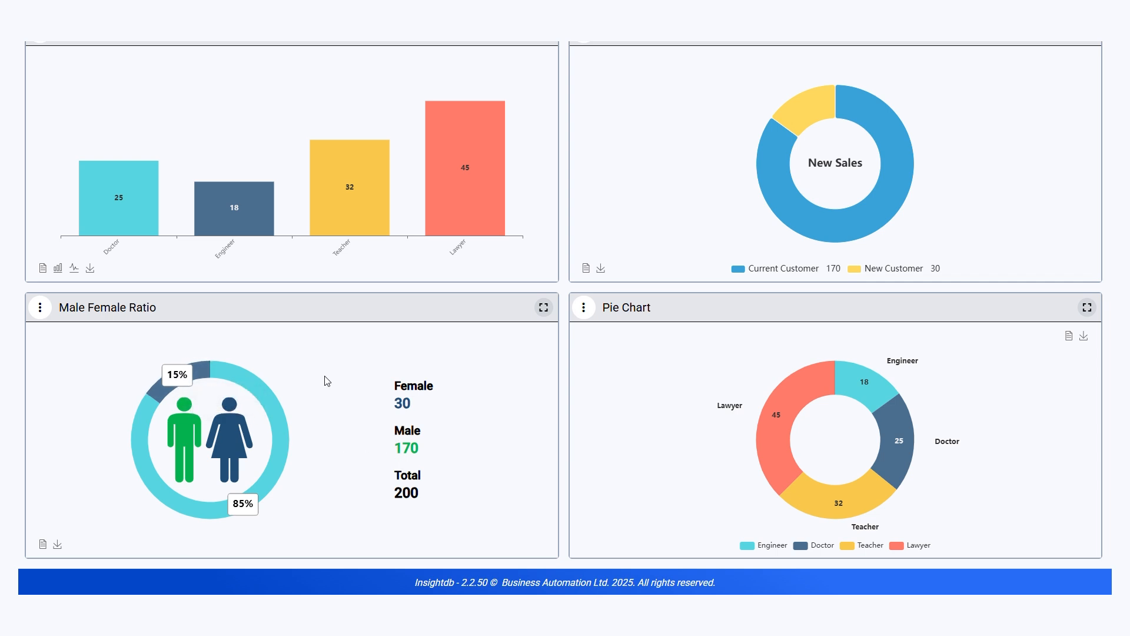
- Open the Male Female Ratio presentation from its dashboard chart and bring up its edit form to review the query
click(39, 307)
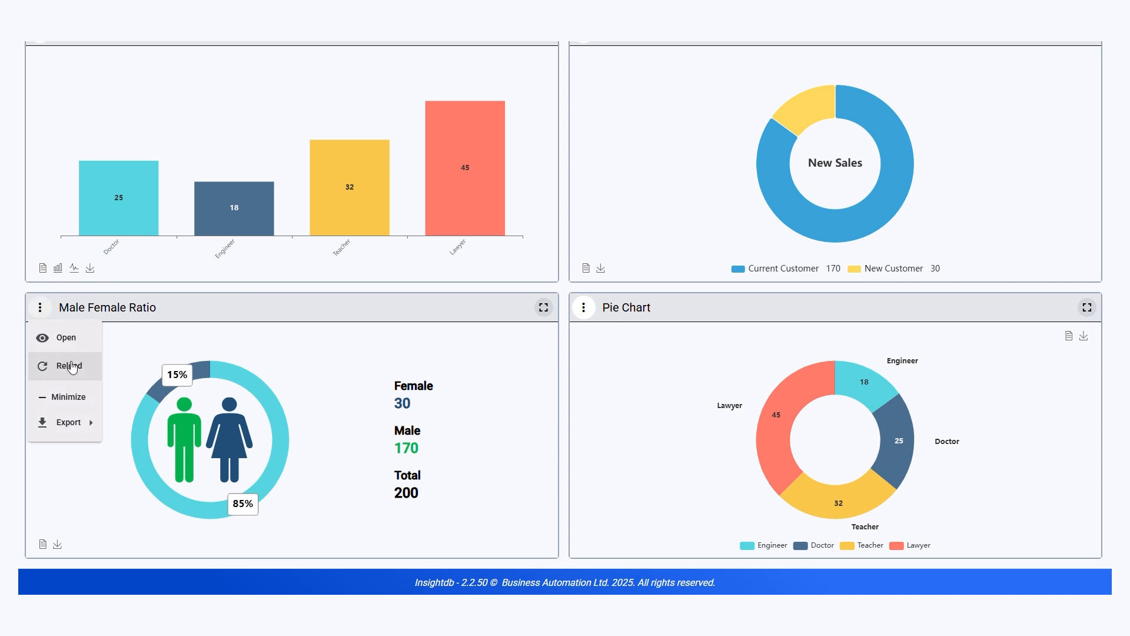
click(72, 343)
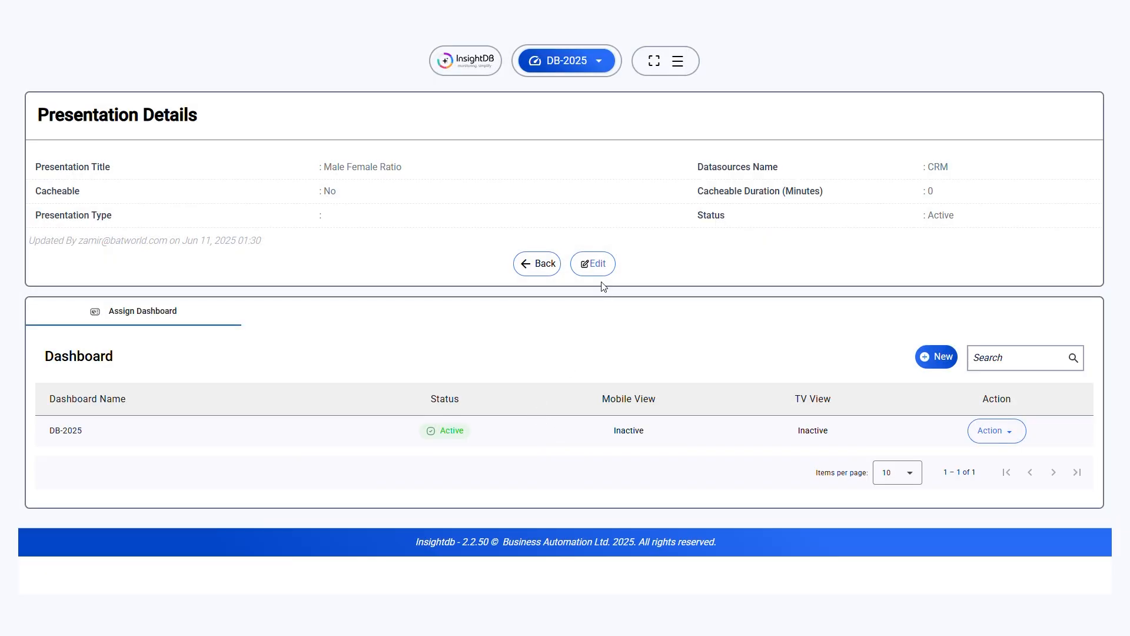
click(607, 267)
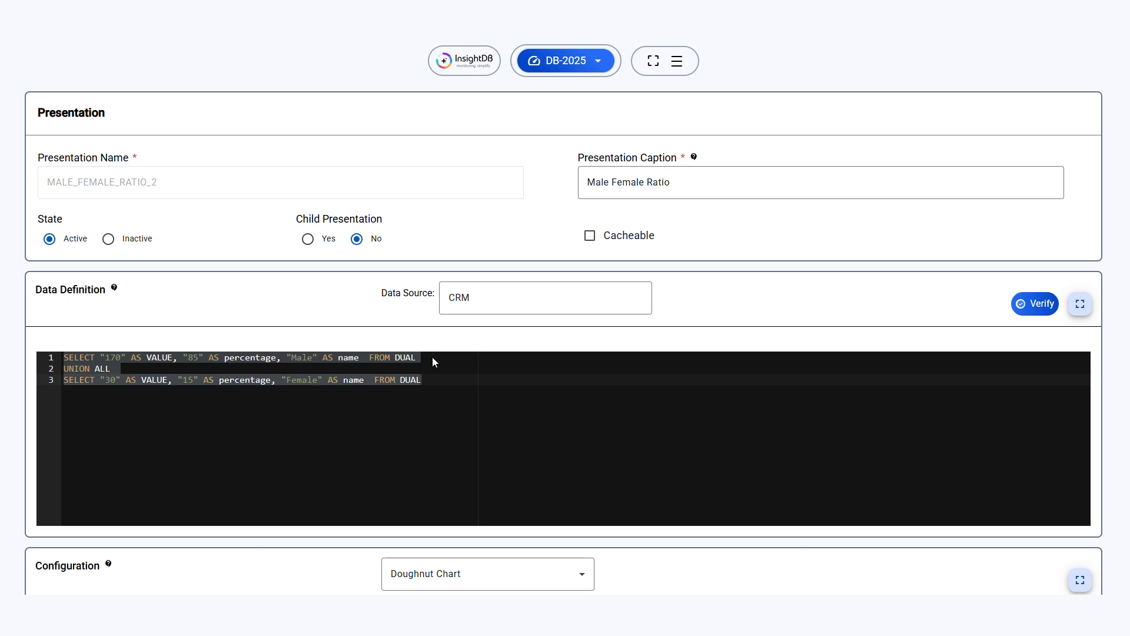
- Return to the DB-2025 dashboard and look over its charts, including Male Female Ratio
click(576, 70)
click(677, 212)
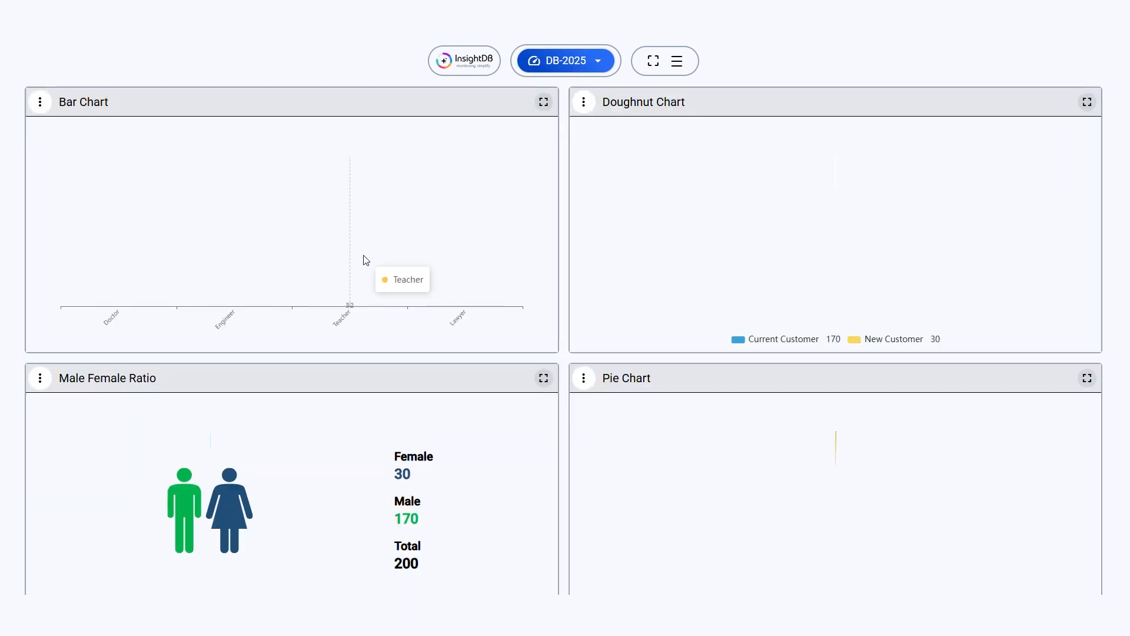
scroll(366, 257, down, 1)
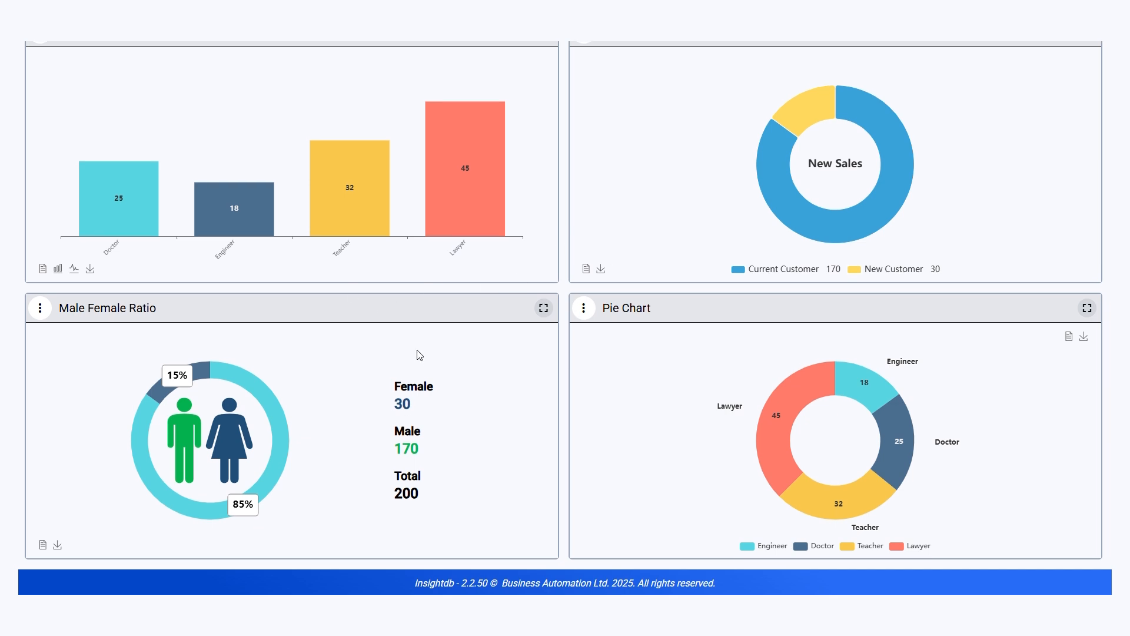
scroll(418, 352, up, 2)
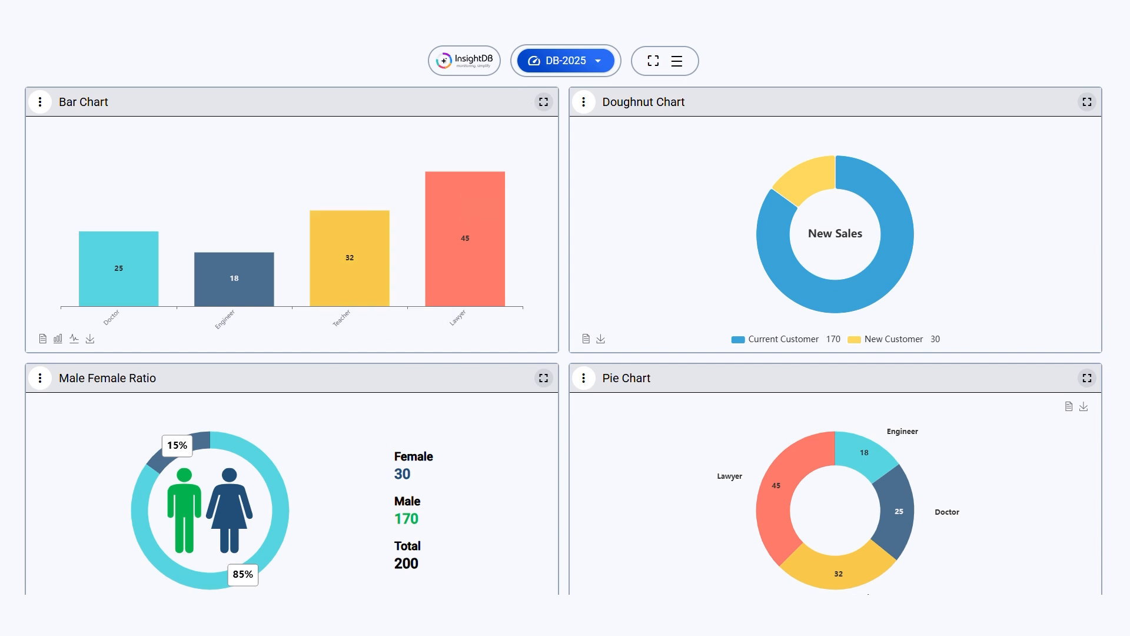